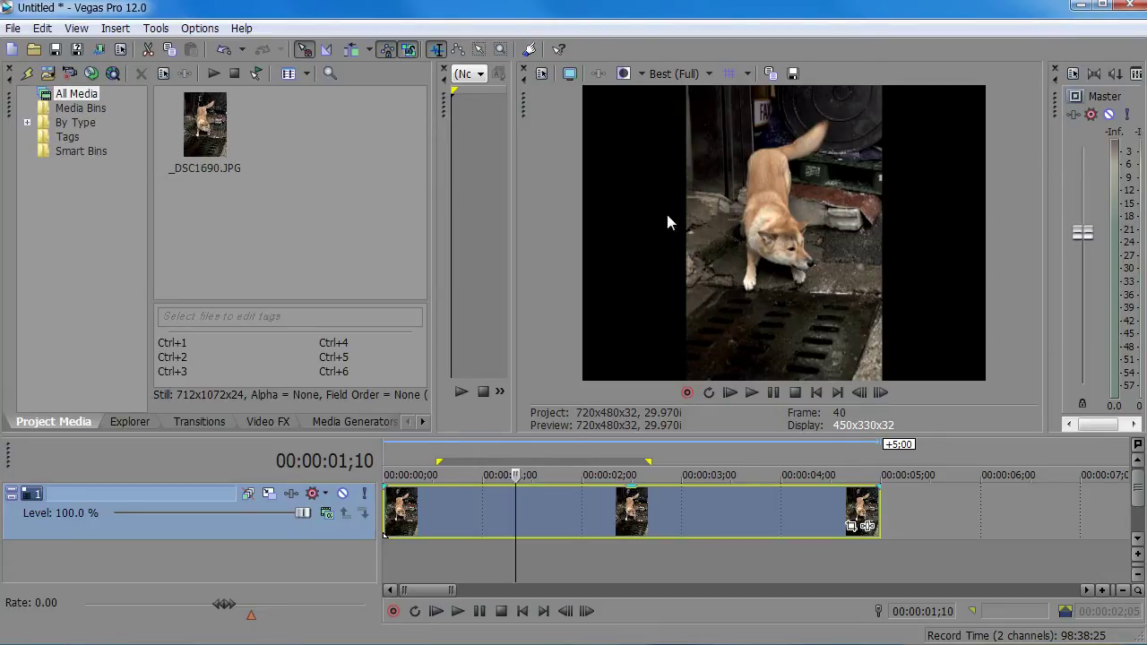
# - Open the Event Pan/Crop window for the _DSC1690 photo event and widen it
pyautogui.click(594, 230)
pyautogui.click(639, 207)
pyautogui.click(668, 204)
pyautogui.click(850, 528)
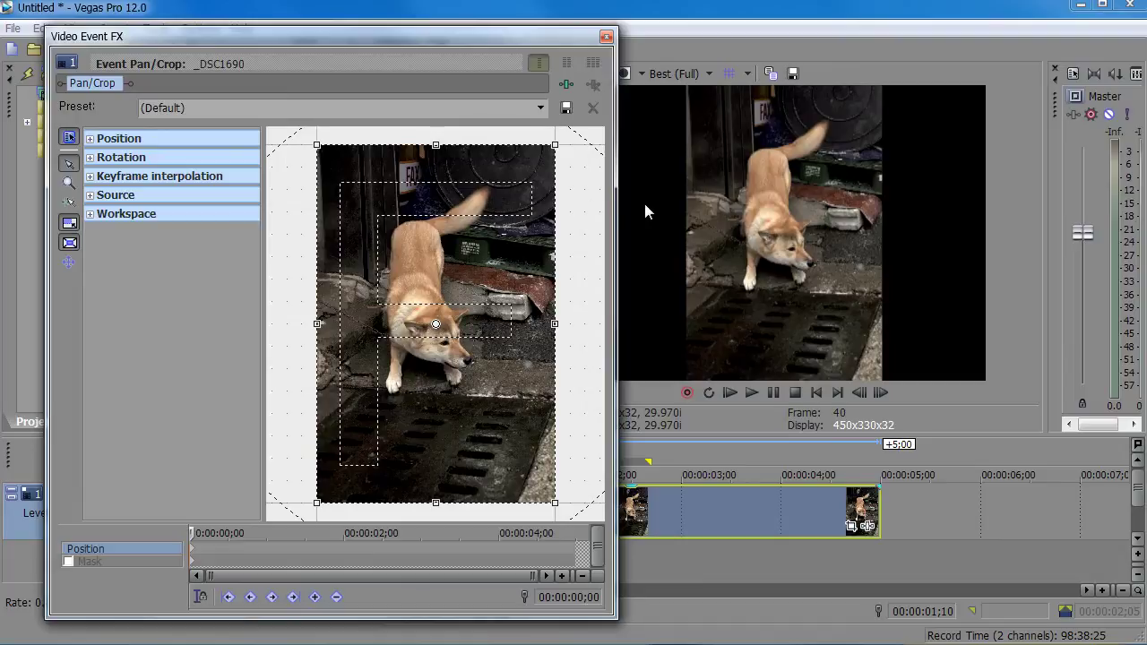
pyautogui.moveTo(612, 213); pyautogui.dragTo(740, 211)
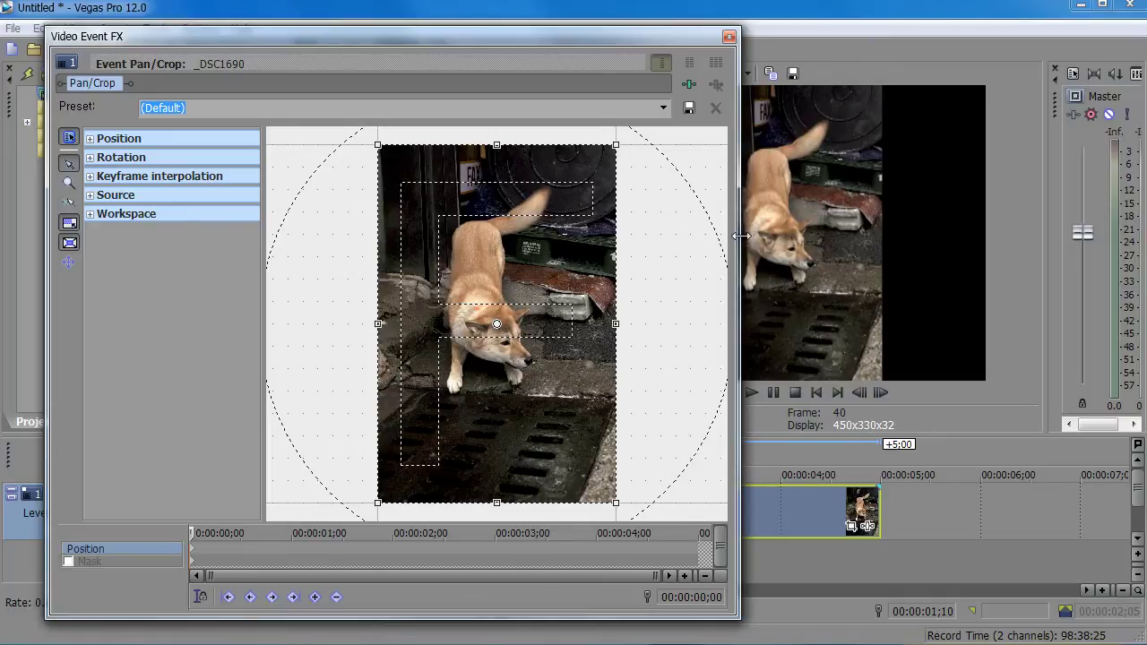
pyautogui.moveTo(741, 236); pyautogui.dragTo(761, 236)
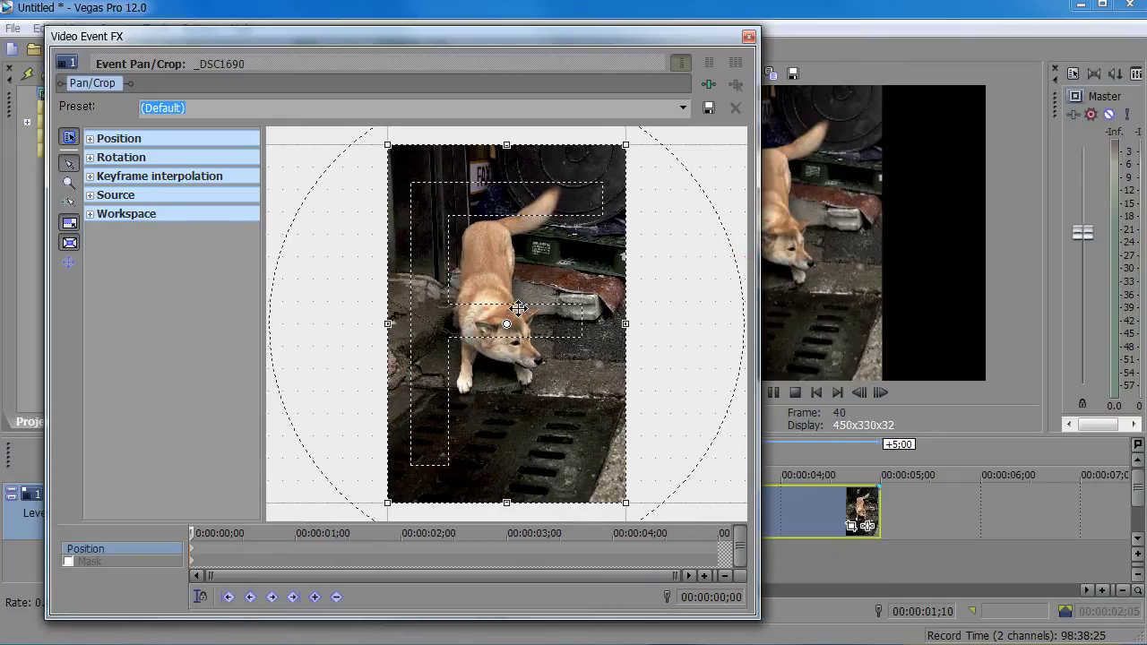
# - Match the dog photo's crop frame to the output aspect
pyautogui.rightClick(484, 263)
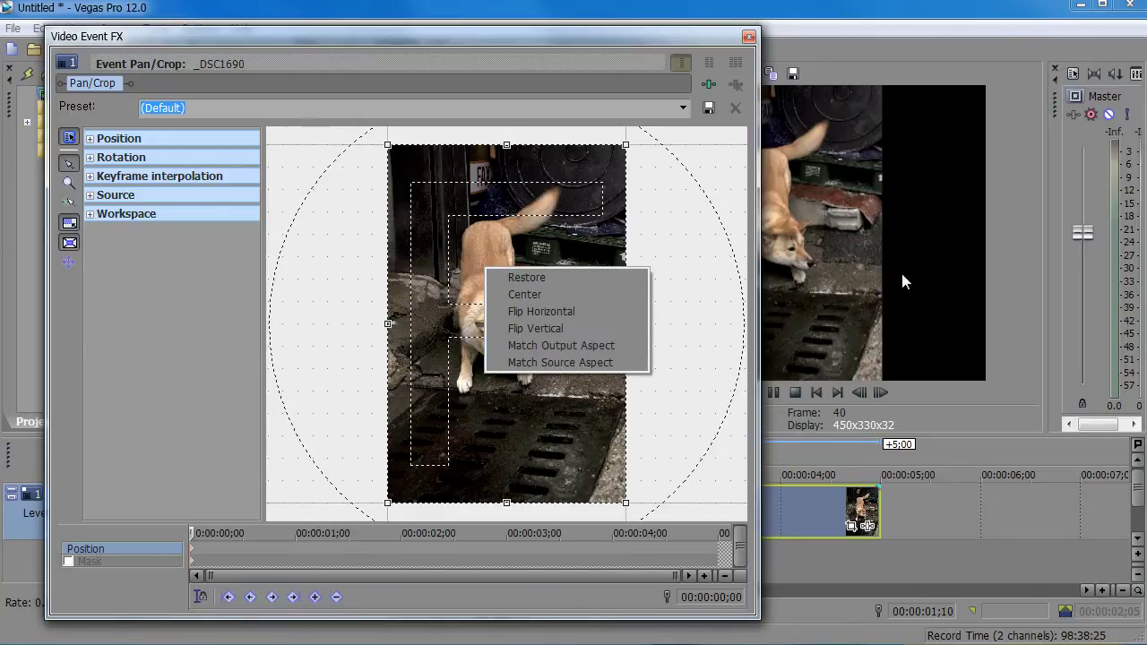
pyautogui.click(554, 348)
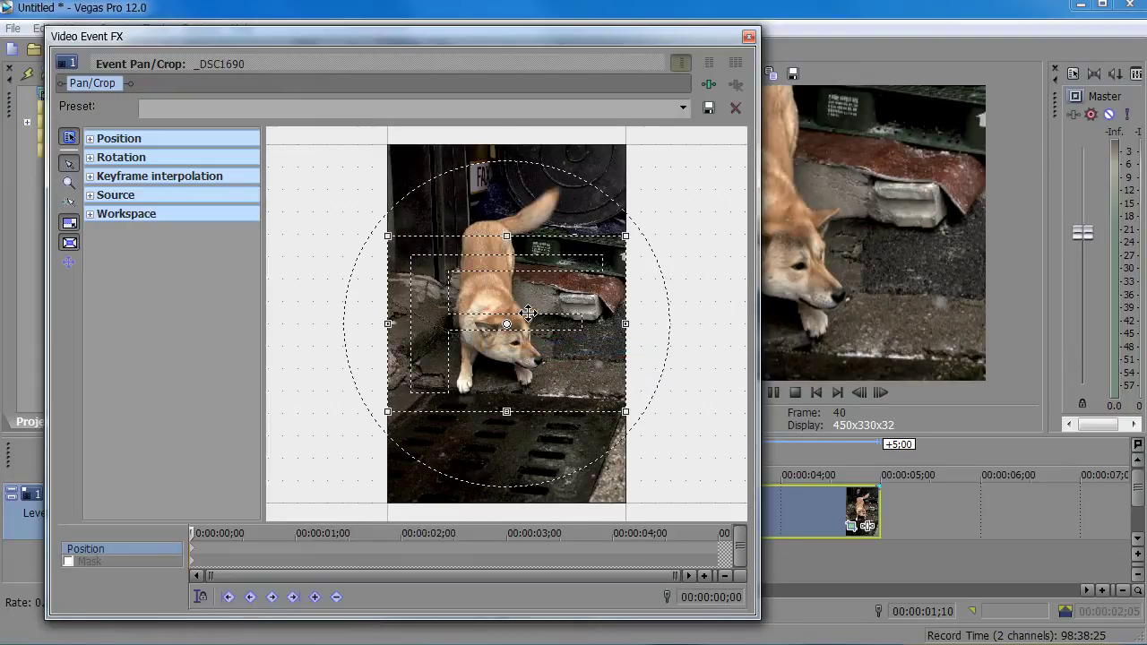
pyautogui.moveTo(522, 321)
pyautogui.mouseDown()
pyautogui.moveTo(533, 260)
pyautogui.moveTo(533, 334)
pyautogui.moveTo(497, 390)
pyautogui.moveTo(534, 340)
pyautogui.moveTo(533, 314)
pyautogui.moveTo(517, 314)
pyautogui.mouseUp()
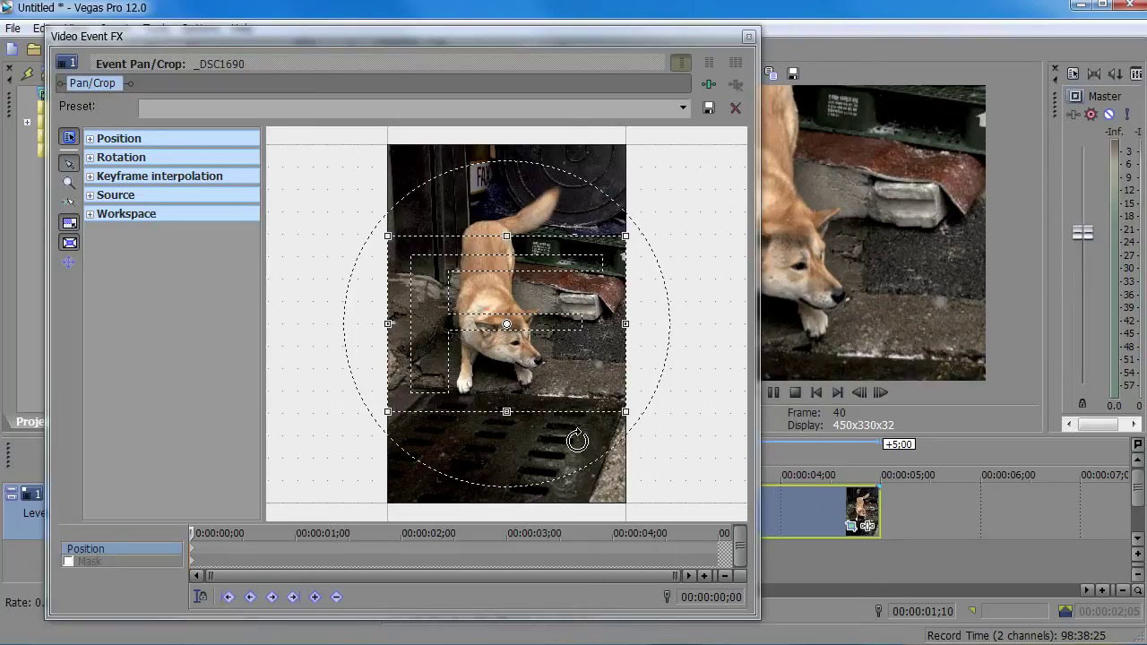
# - Restore the photo's crop frame to its default and close the Pan/Crop window
pyautogui.rightClick(467, 292)
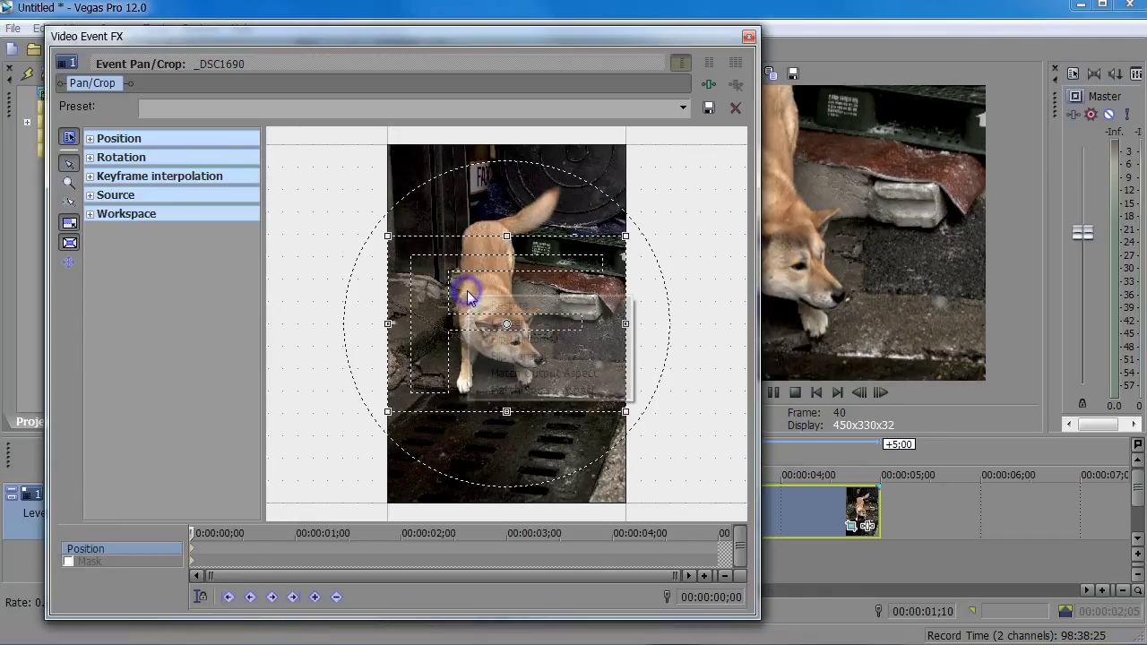
pyautogui.click(524, 308)
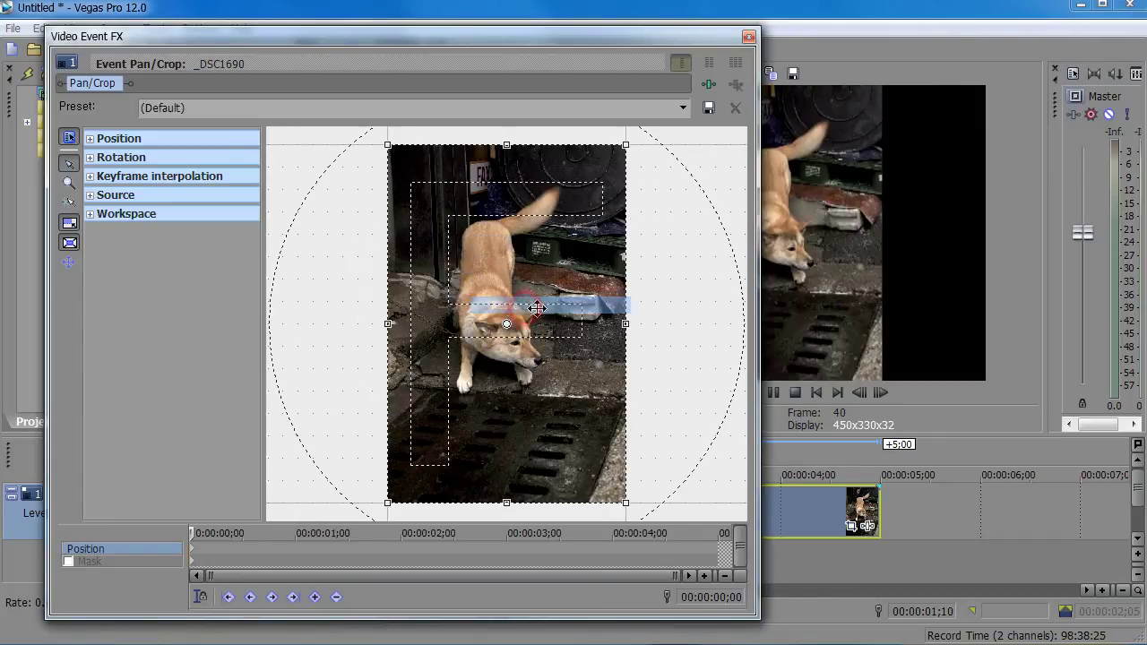
pyautogui.click(749, 36)
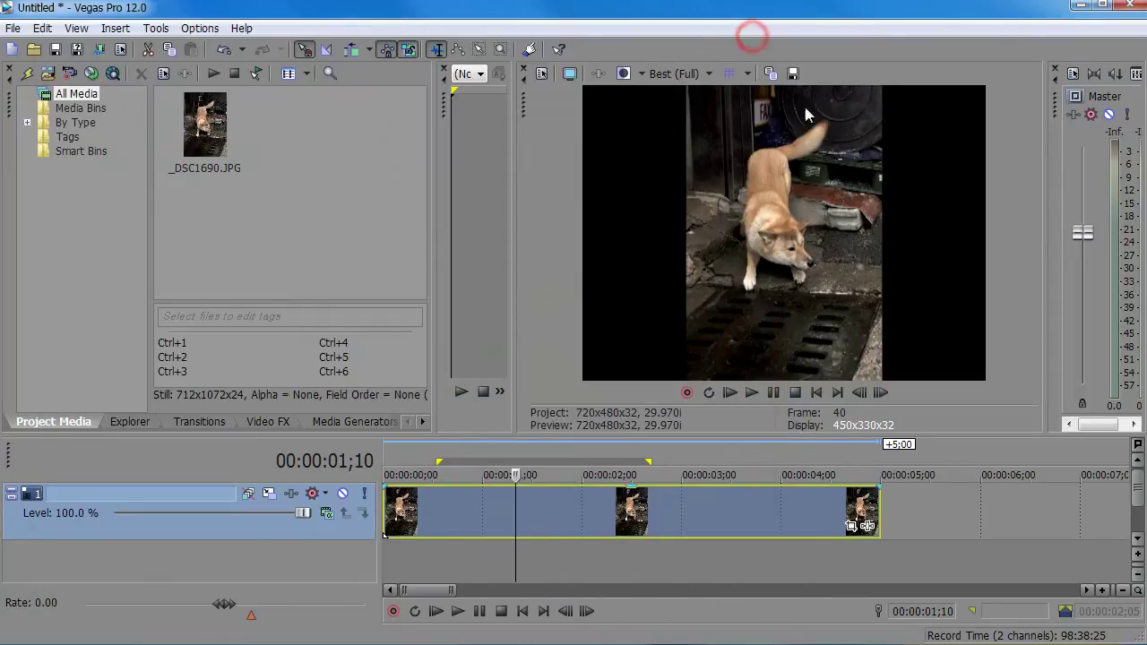
# - Reopen Pan/Crop for the photo event and apply Match Output Aspect again
pyautogui.click(851, 526)
pyautogui.rightClick(482, 267)
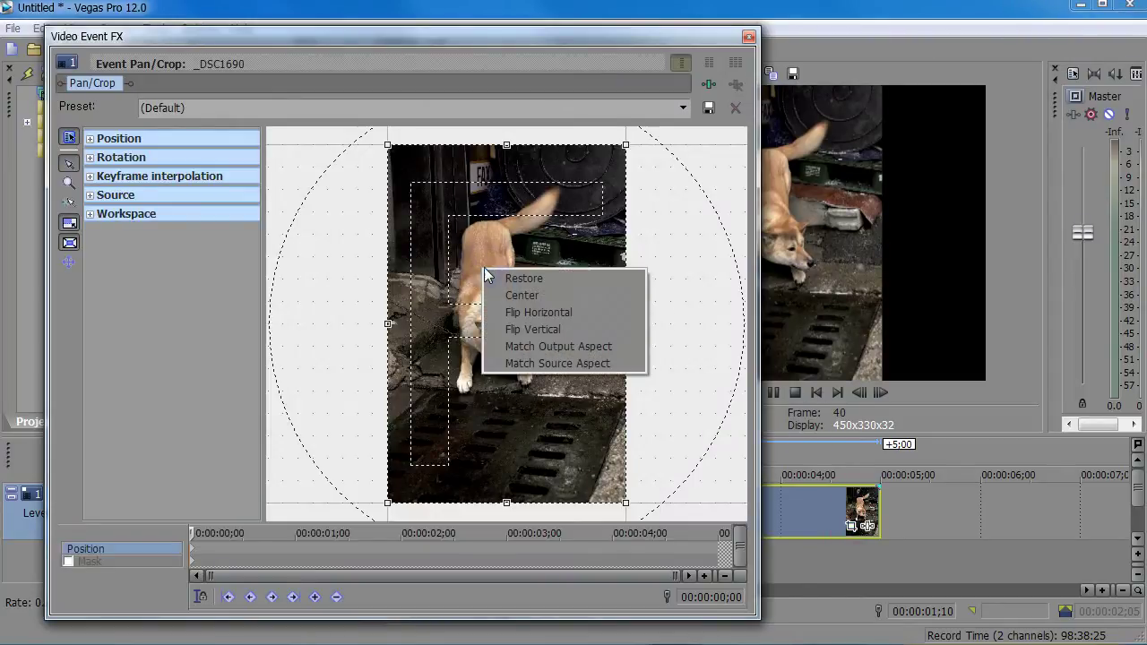
pyautogui.click(550, 348)
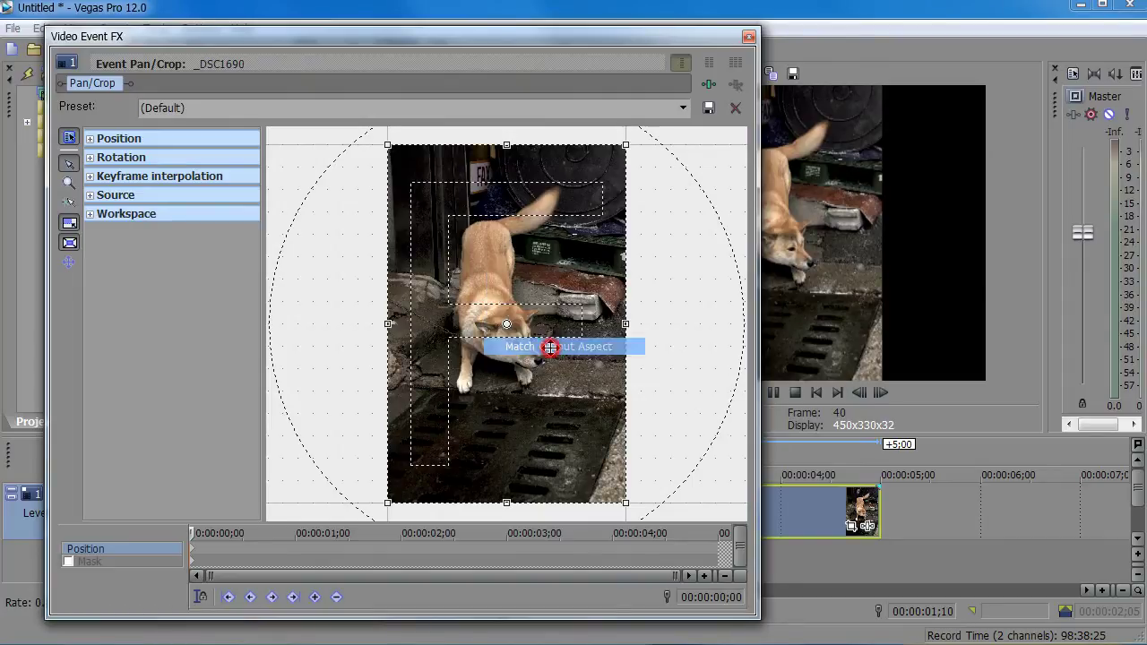
# - Reset the matched crop with Restore and close the Event Pan/Crop window
pyautogui.rightClick(492, 289)
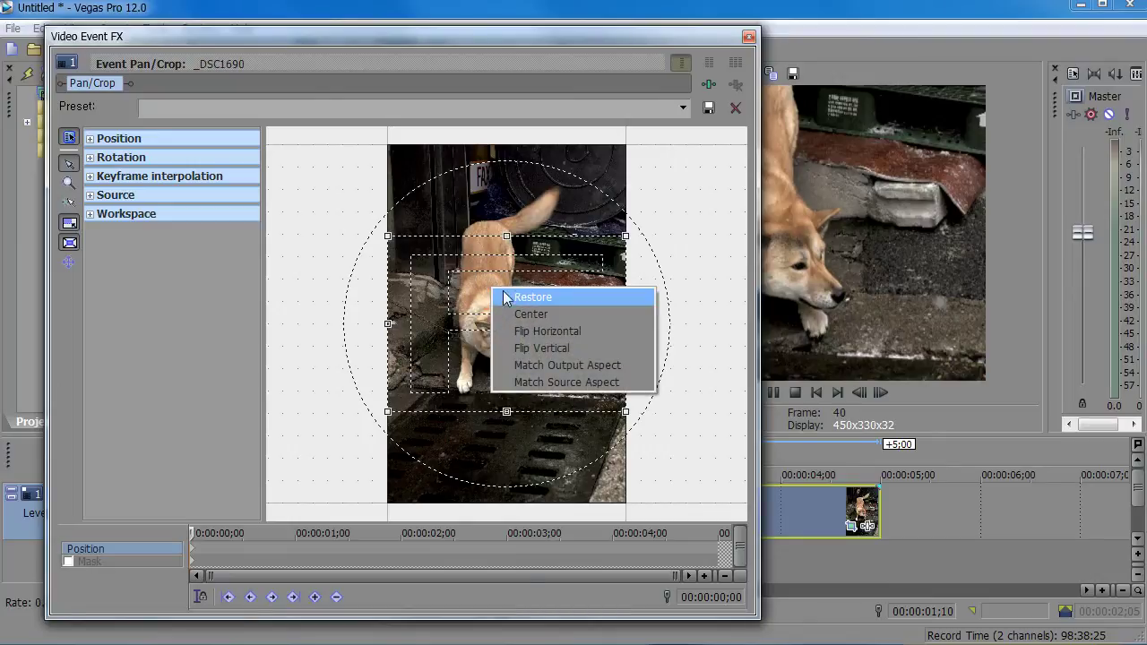
pyautogui.click(513, 303)
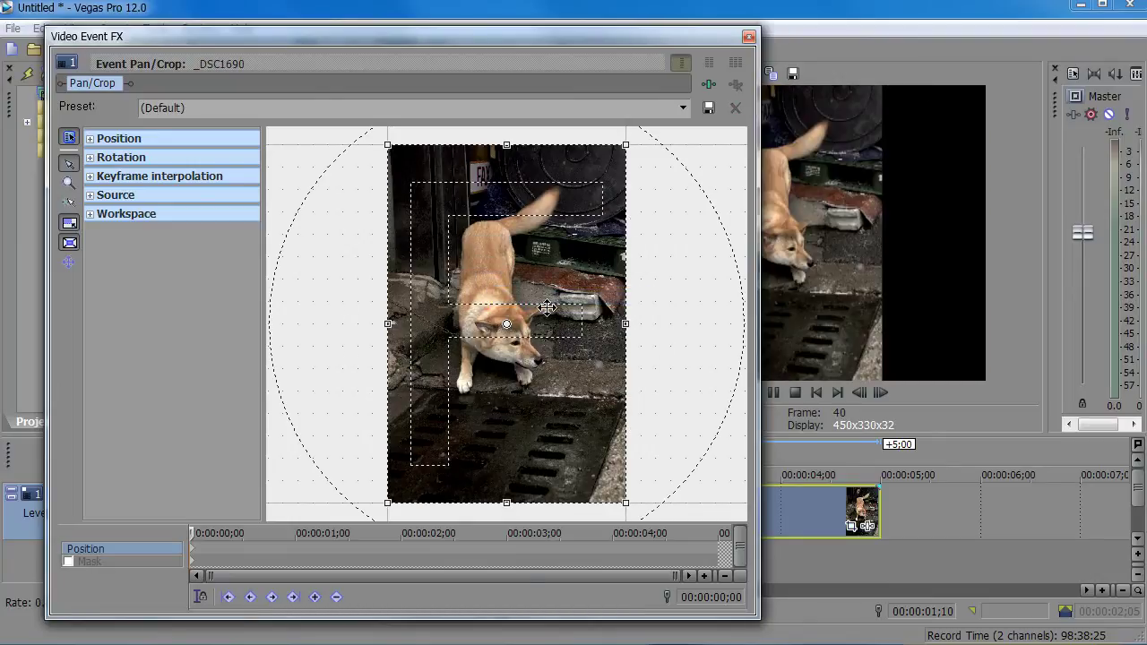
pyautogui.click(749, 38)
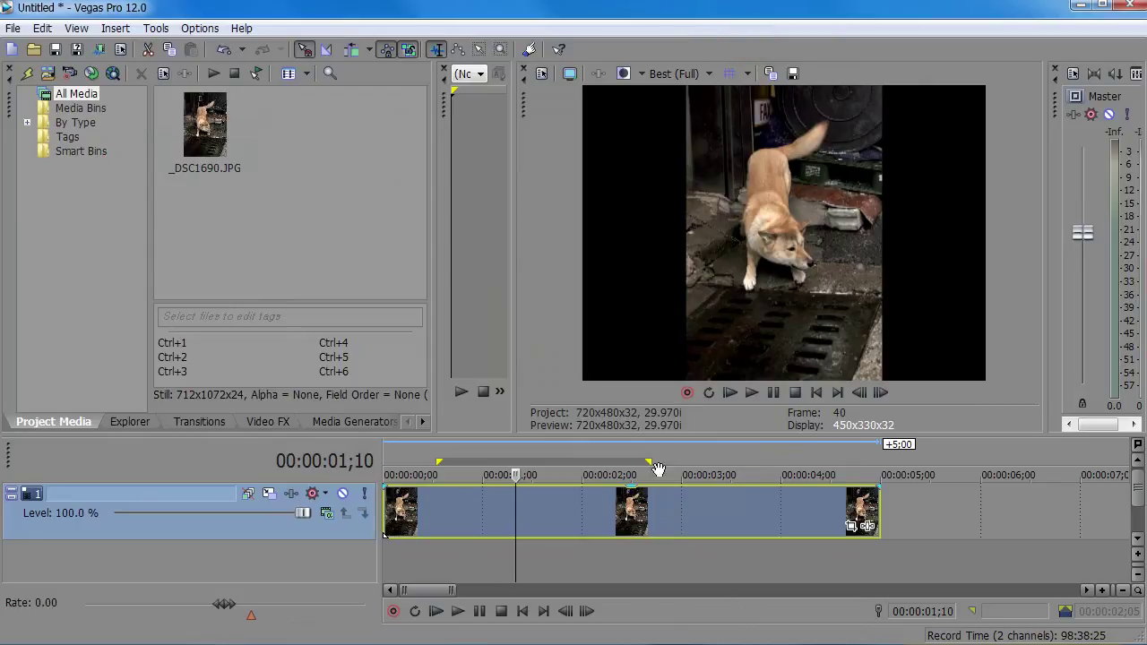
# - Enable automatic cropping of still images added to the timeline in the editing preferences and apply it
pyautogui.click(517, 507)
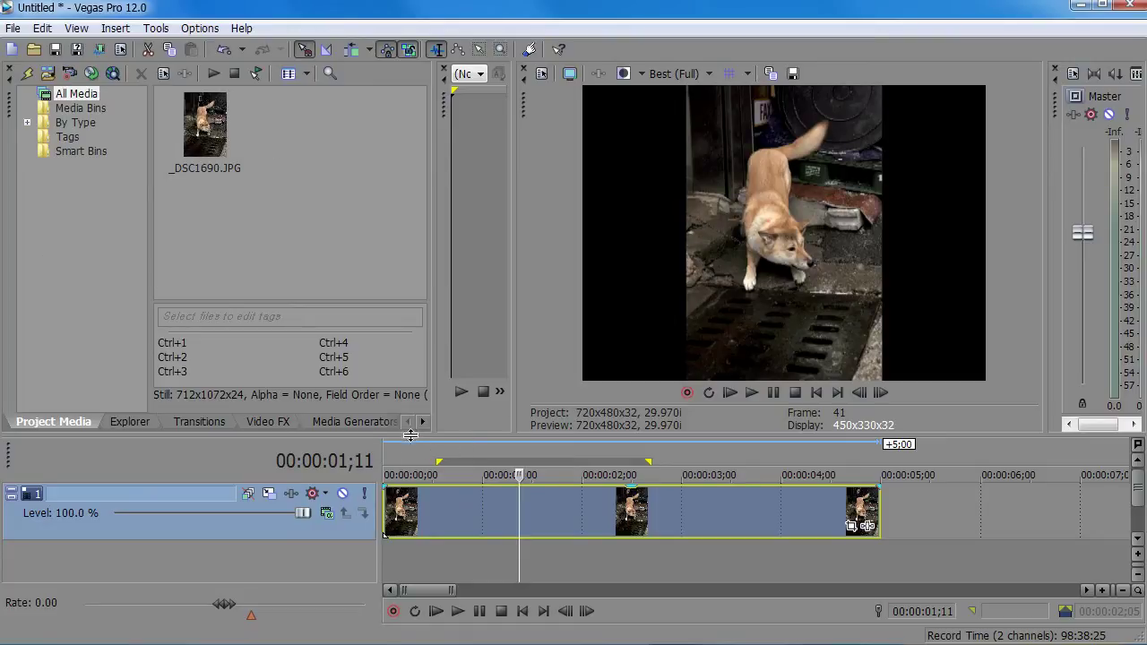
pyautogui.moveTo(421, 437); pyautogui.dragTo(421, 416)
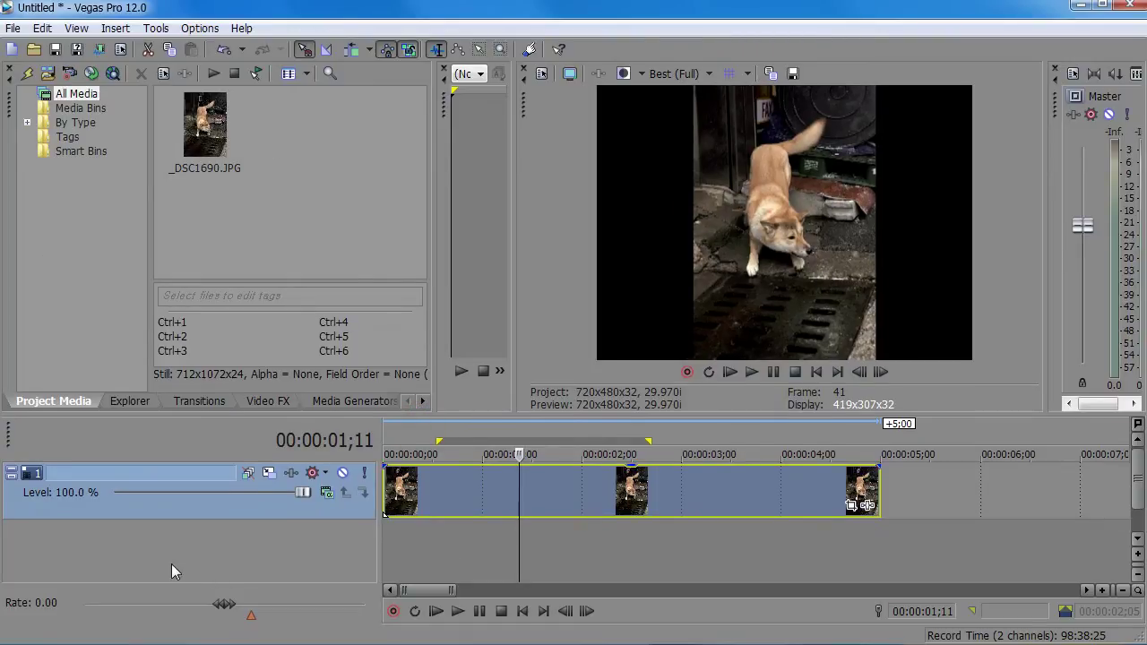
pyautogui.click(191, 552)
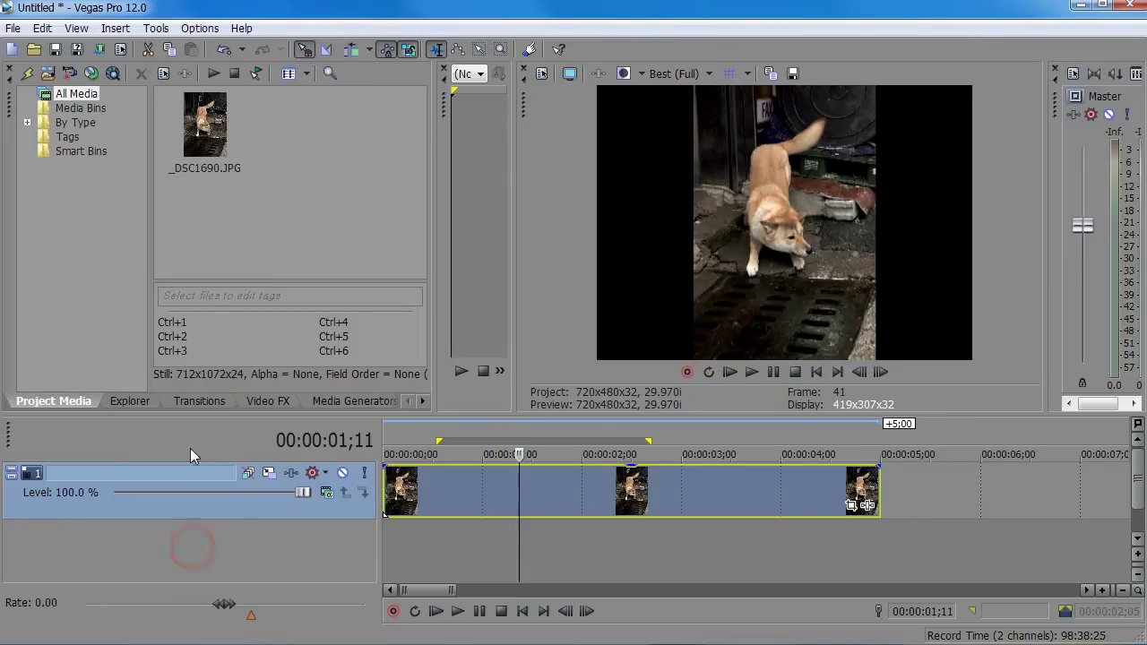
pyautogui.rightClick(186, 534)
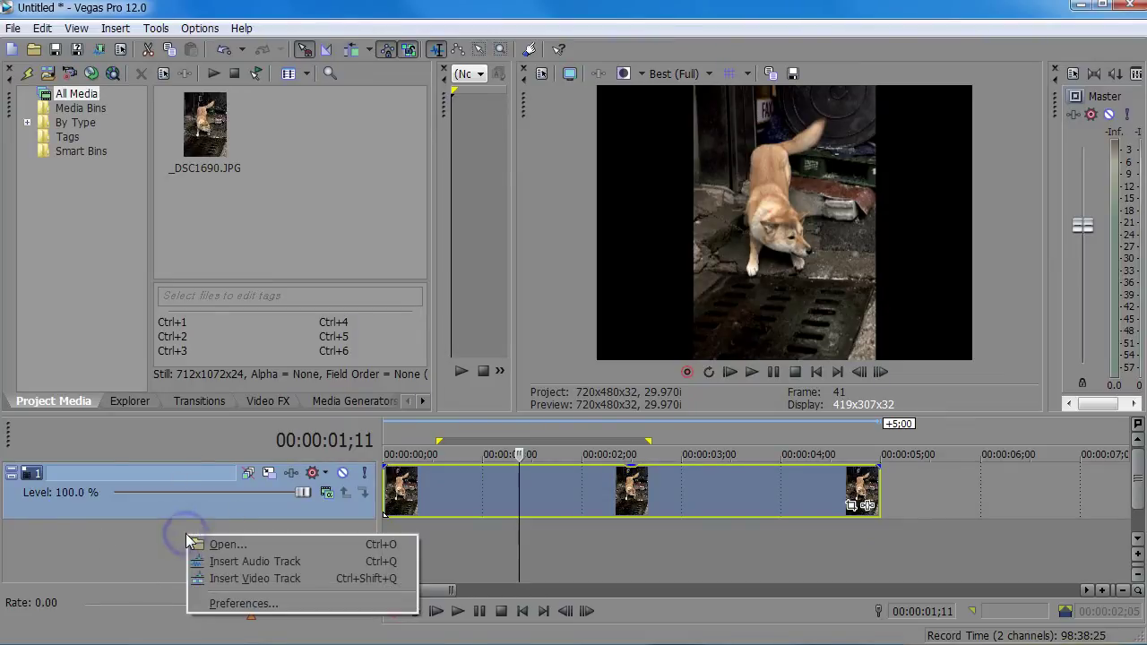
pyautogui.click(253, 604)
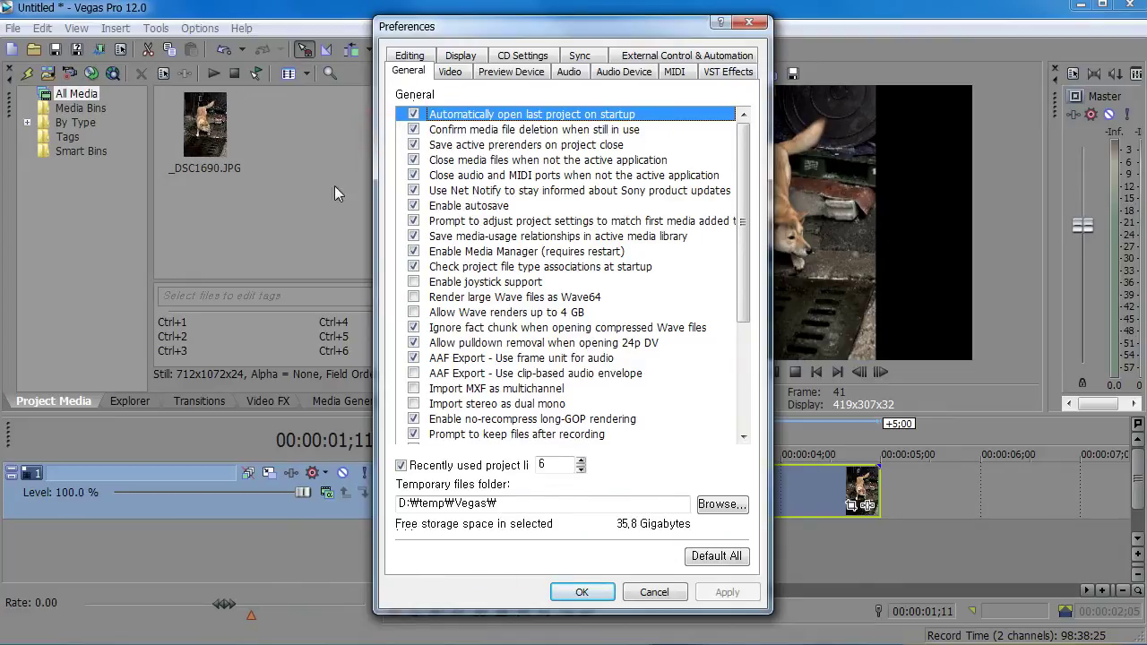
pyautogui.click(411, 56)
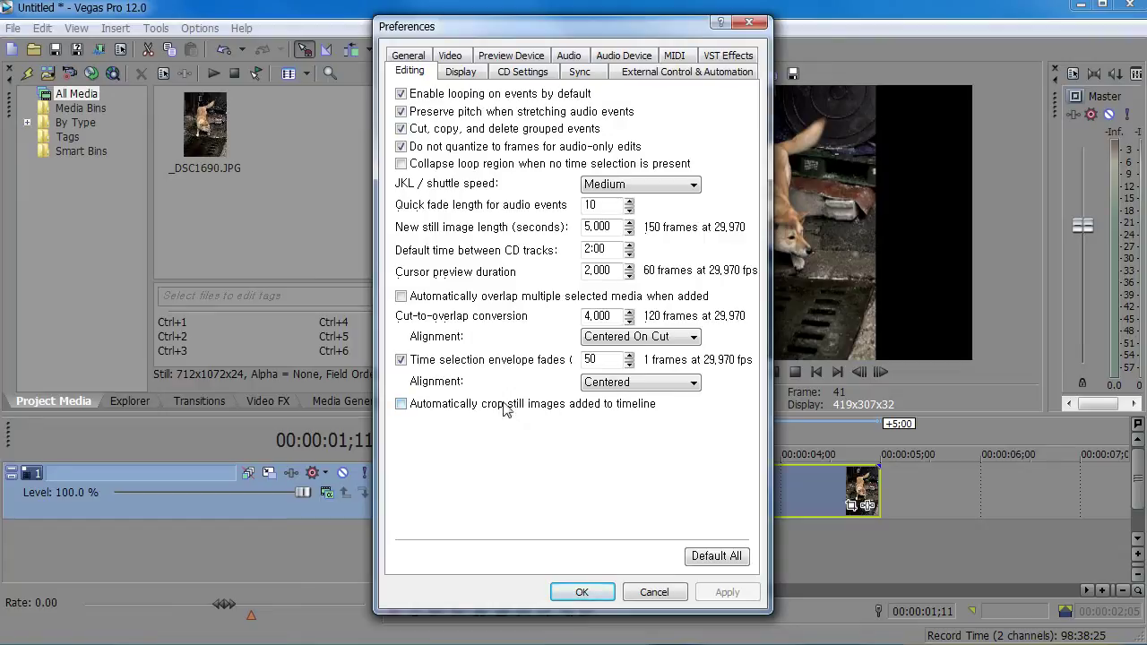
pyautogui.click(401, 404)
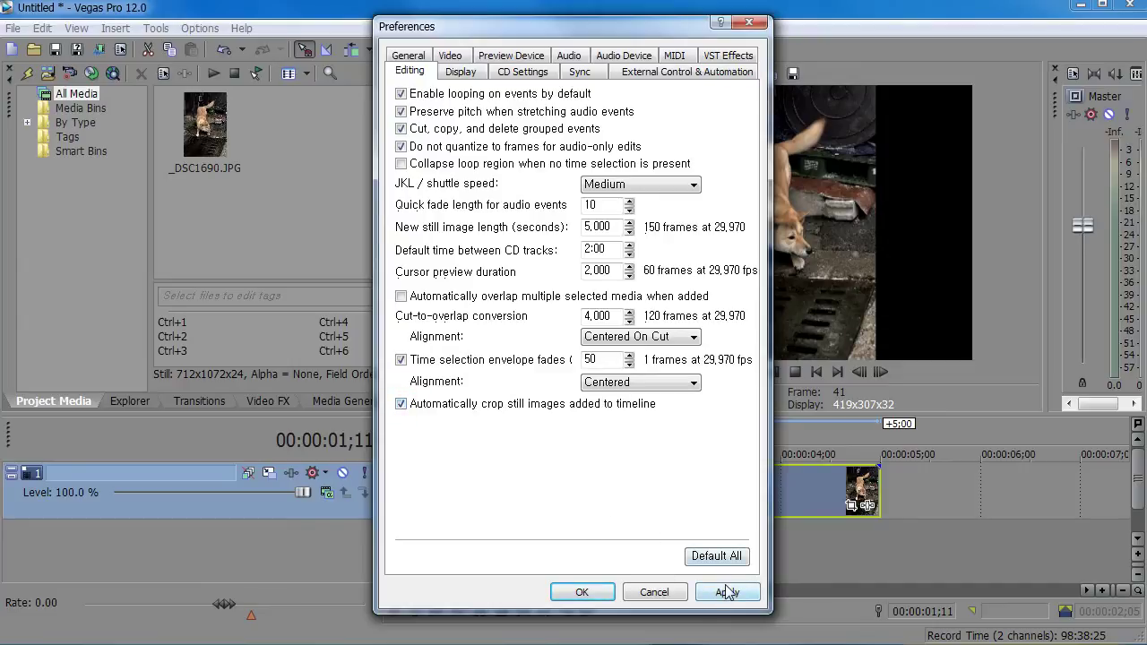
pyautogui.click(727, 593)
pyautogui.click(573, 594)
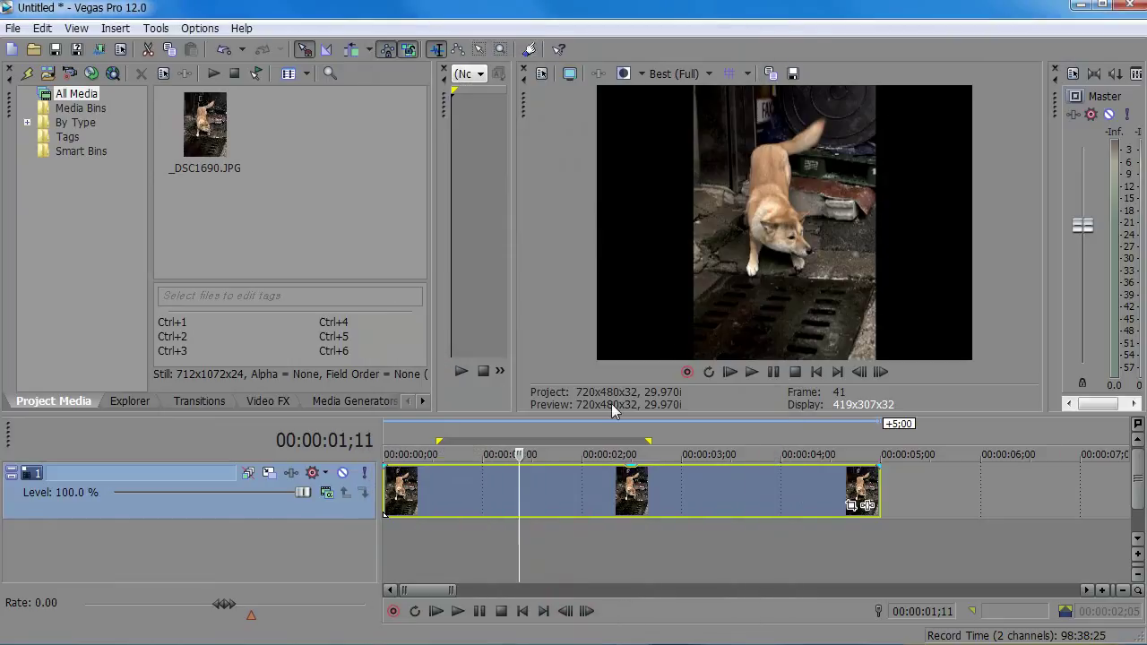
# - Replace the timeline event with a fresh copy of _DSC1690.JPG at the timeline start and inspect its Pan/Crop frame
pyautogui.click(491, 549)
pyautogui.click(484, 516)
pyautogui.press('Delete')
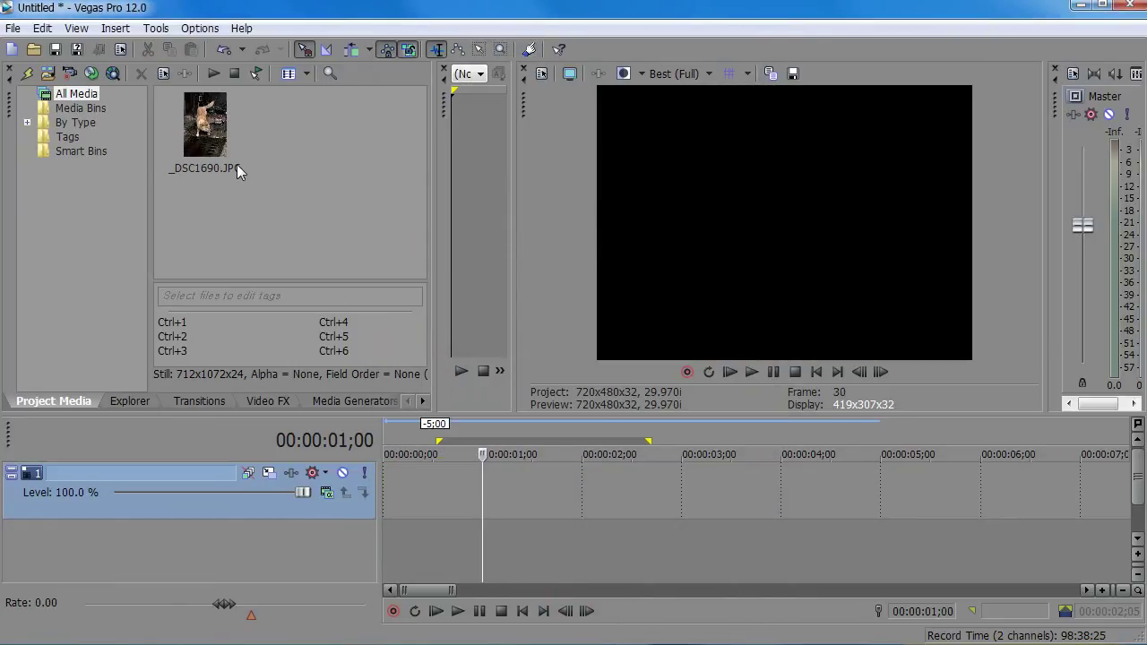
pyautogui.moveTo(240, 170); pyautogui.dragTo(386, 502)
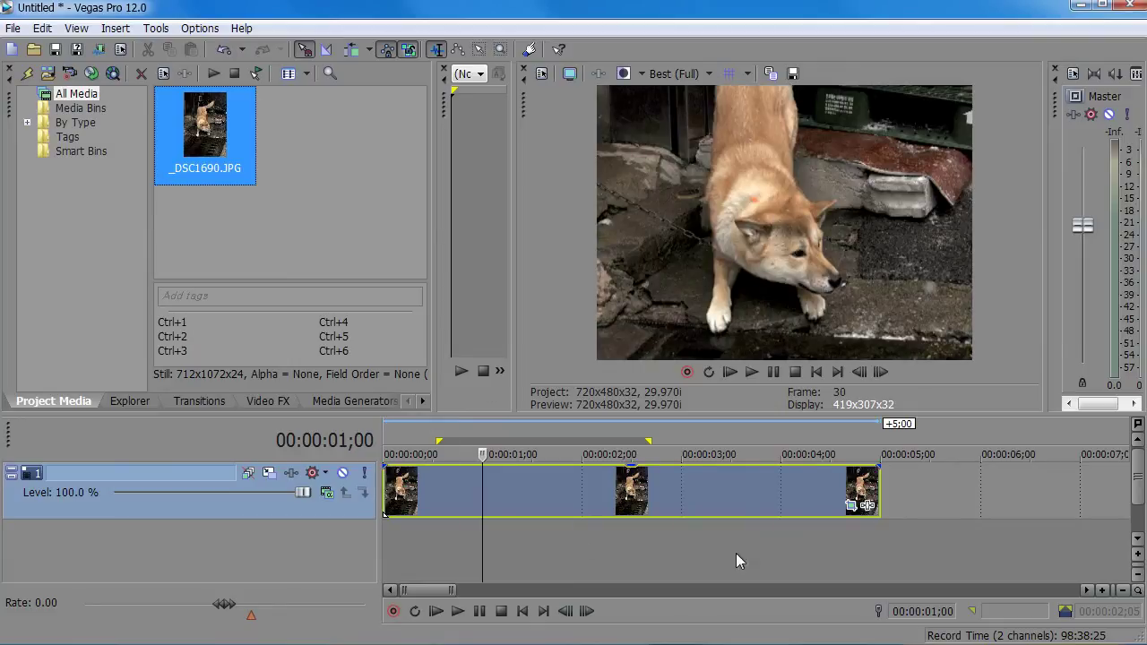
pyautogui.click(850, 504)
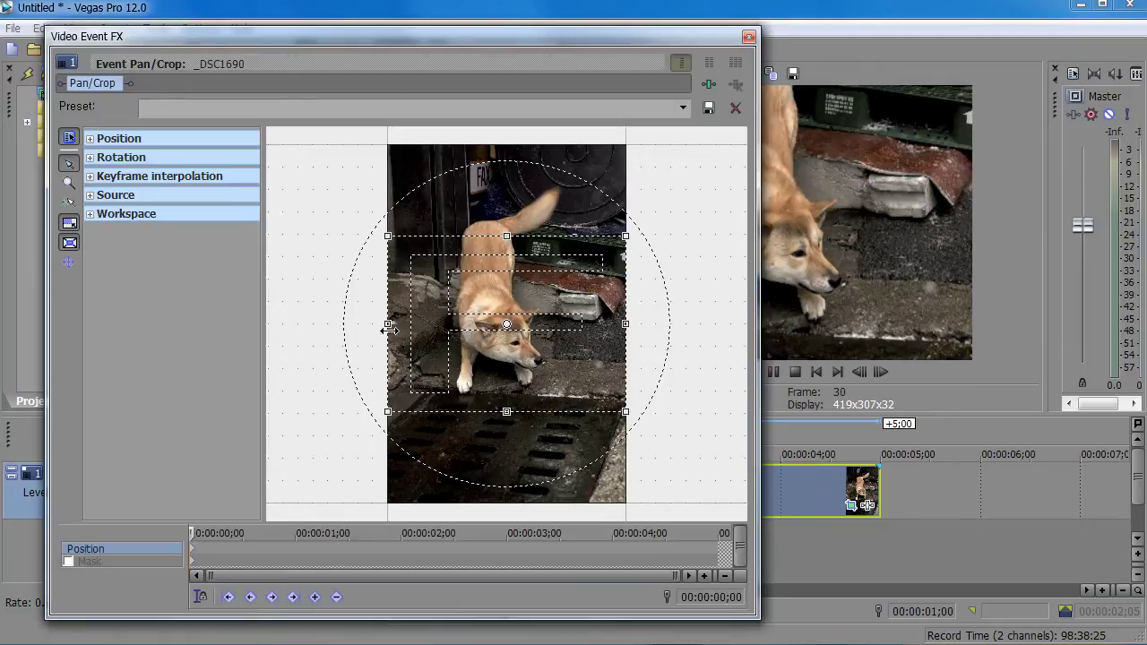
pyautogui.click(749, 36)
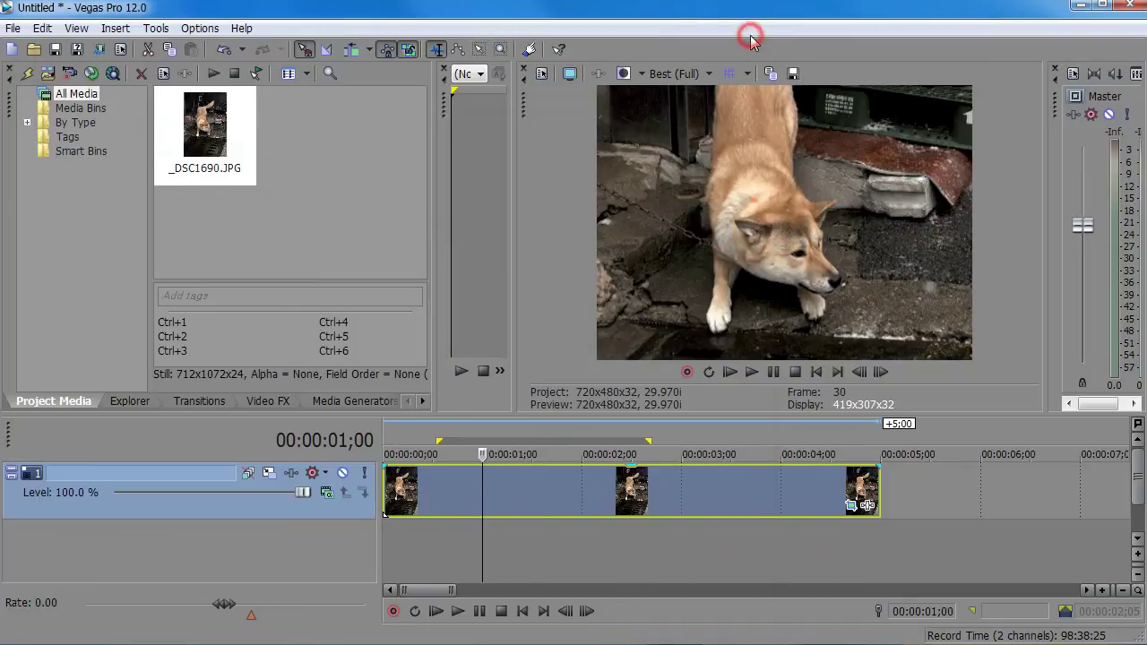
# - Disable automatic cropping of still images added to the timeline in the editing preferences and apply it
pyautogui.rightClick(235, 551)
pyautogui.click(180, 528)
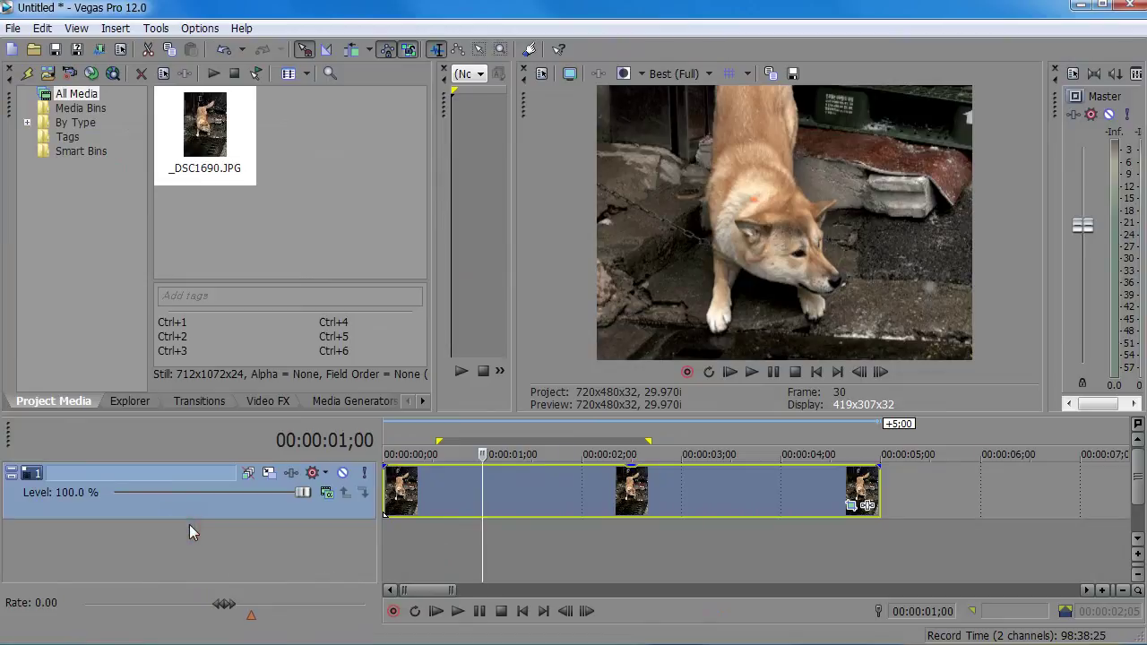
pyautogui.rightClick(189, 532)
pyautogui.click(241, 595)
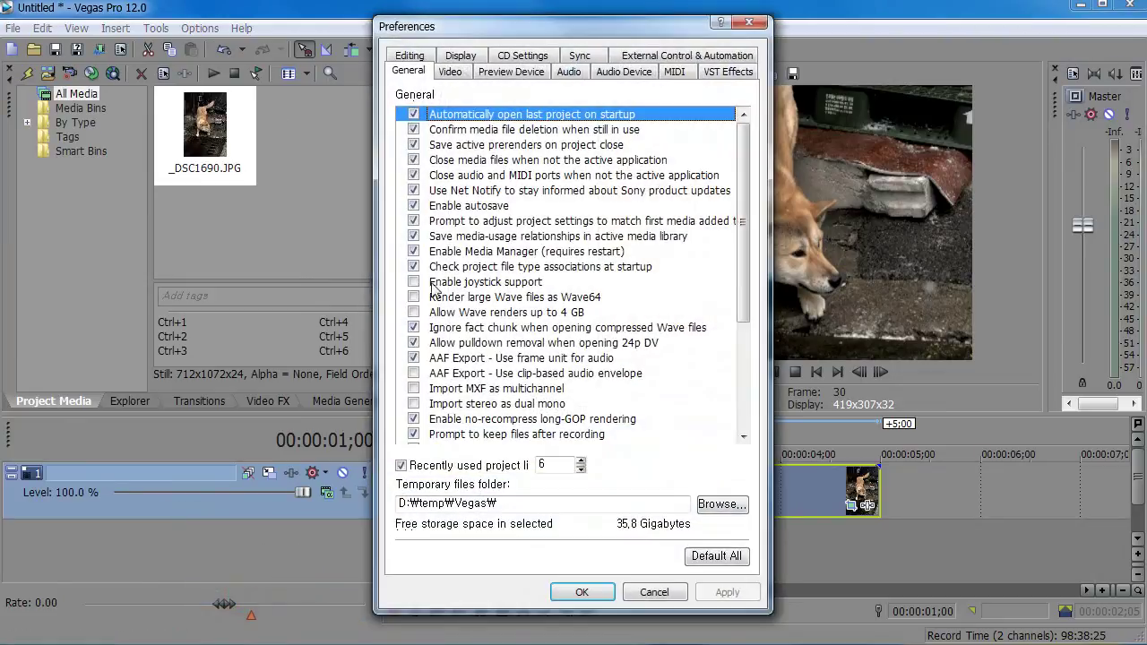
pyautogui.click(412, 57)
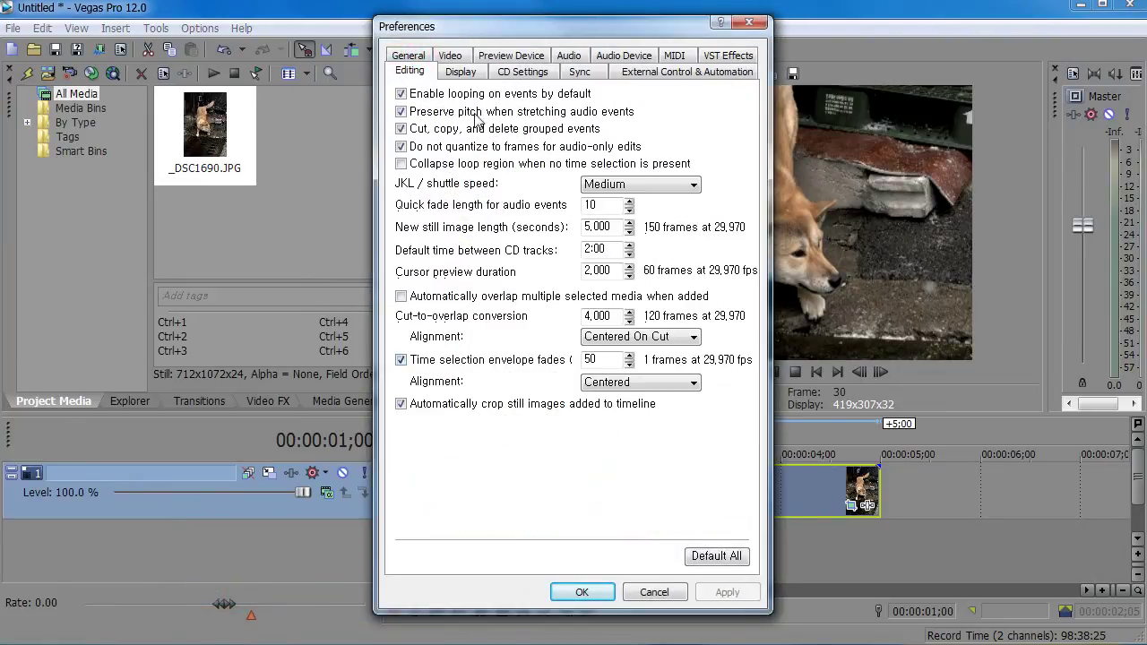
pyautogui.click(401, 404)
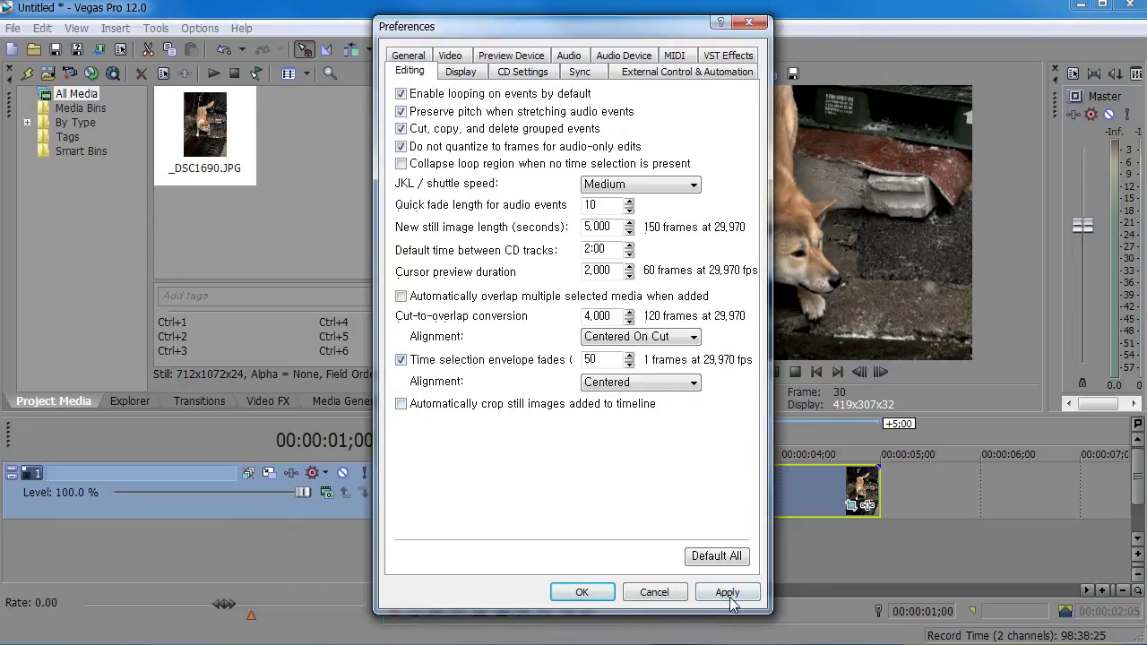
pyautogui.click(726, 592)
pyautogui.click(581, 591)
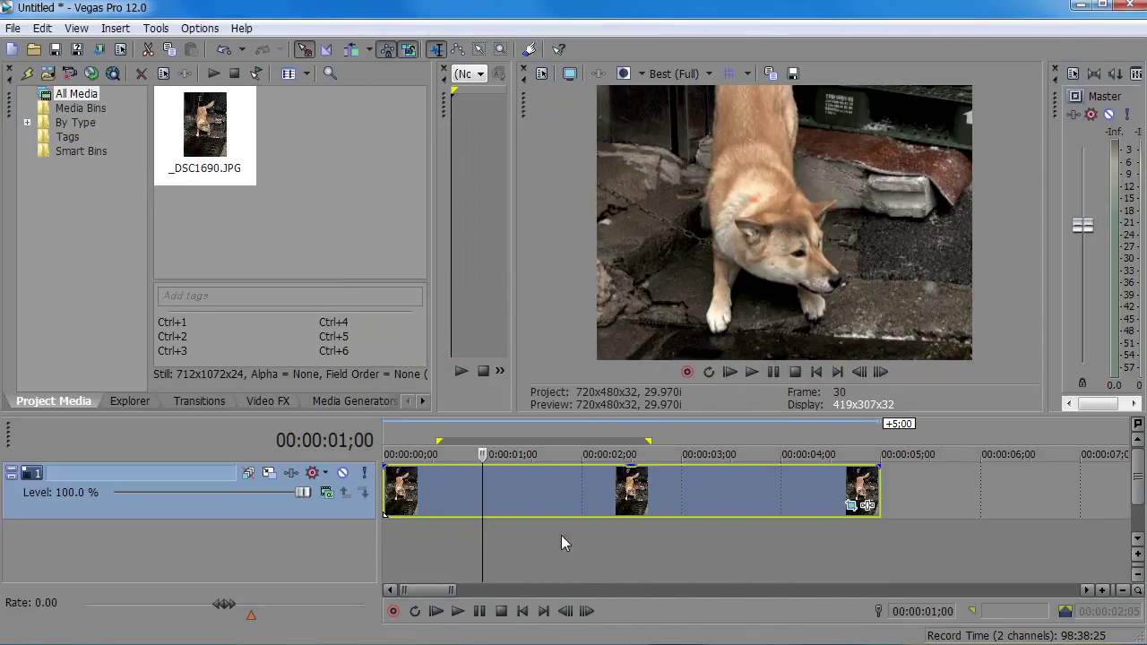
# - Delete the cropped photo event and place _DSC1690.JPG again at the start of track 1
pyautogui.click(526, 492)
pyautogui.press('Delete')
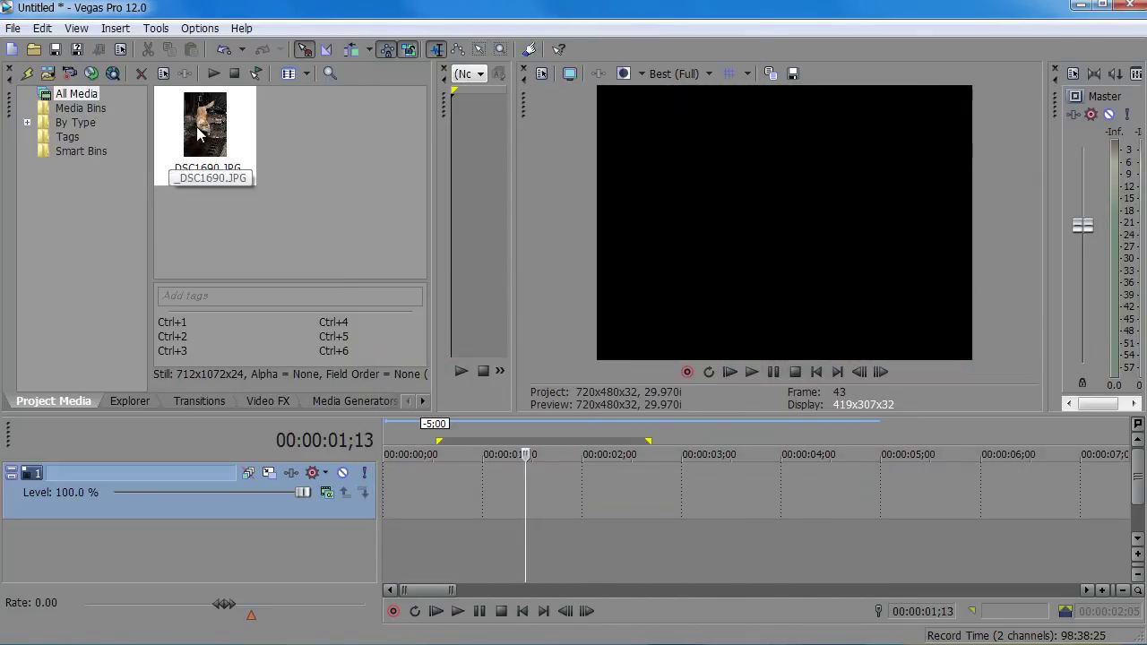
pyautogui.moveTo(204, 128); pyautogui.dragTo(386, 499)
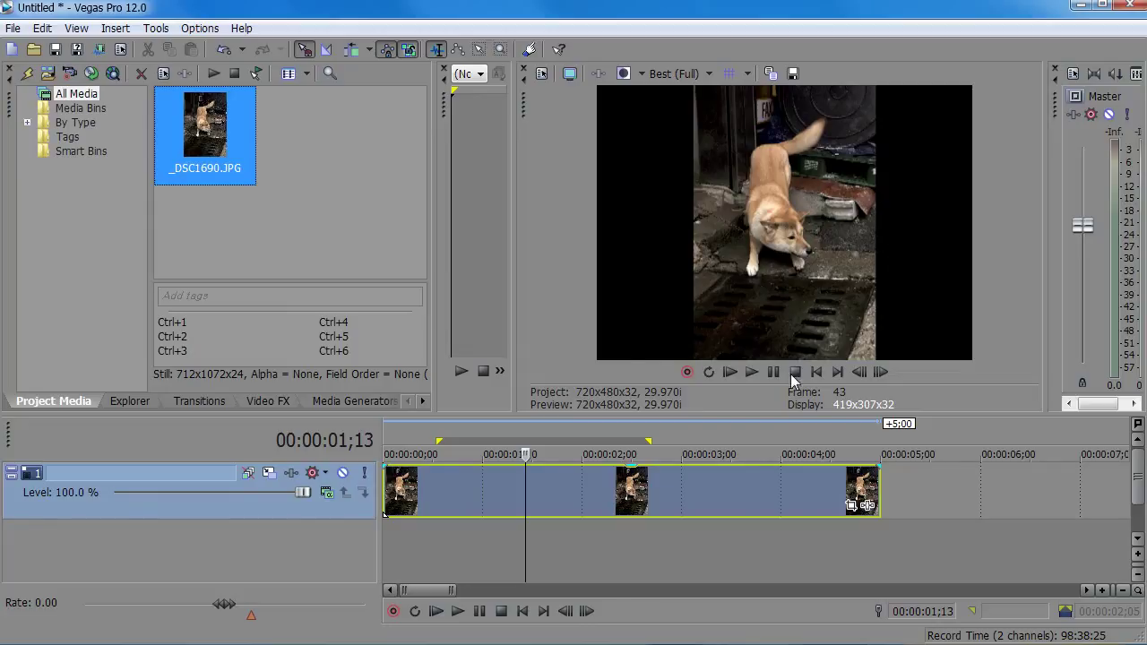
# - Match the new photo event's crop frame to the output aspect in Pan/Crop and restore it to the default
pyautogui.click(853, 505)
pyautogui.rightClick(512, 265)
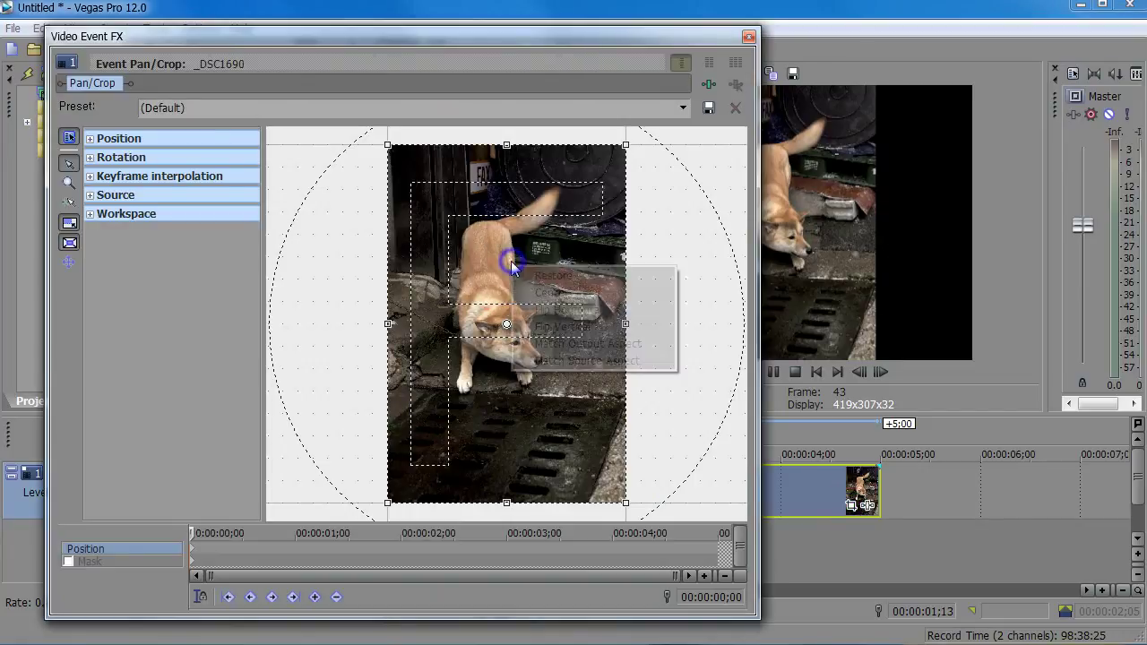
pyautogui.click(542, 276)
pyautogui.rightClick(502, 264)
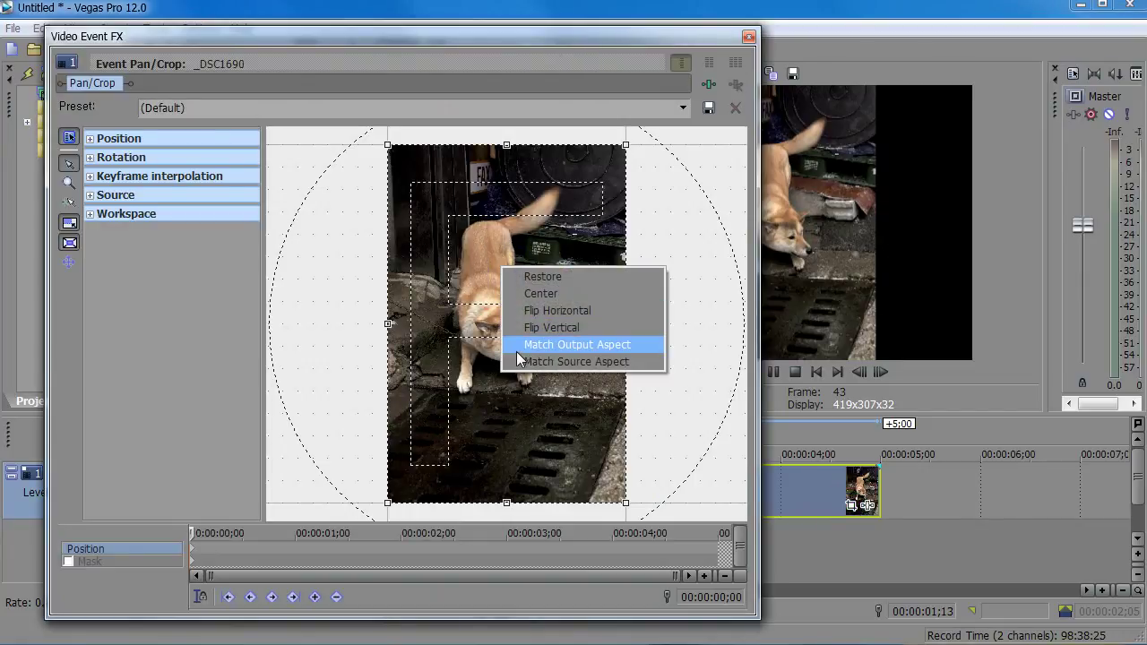
pyautogui.click(525, 348)
pyautogui.rightClick(512, 296)
pyautogui.click(558, 312)
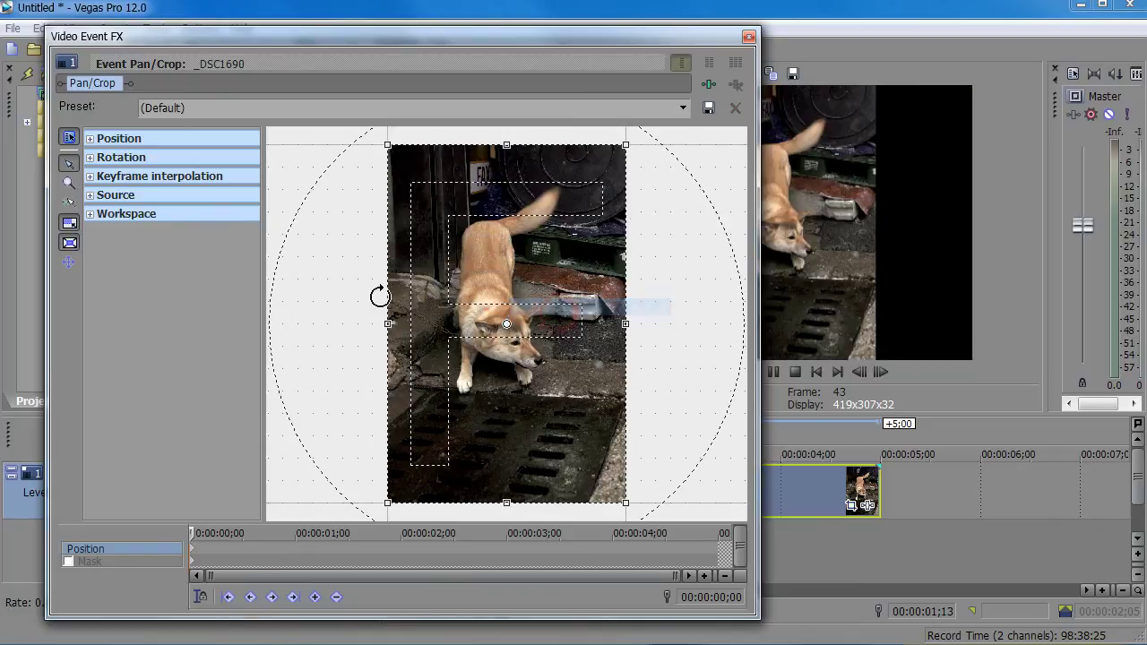